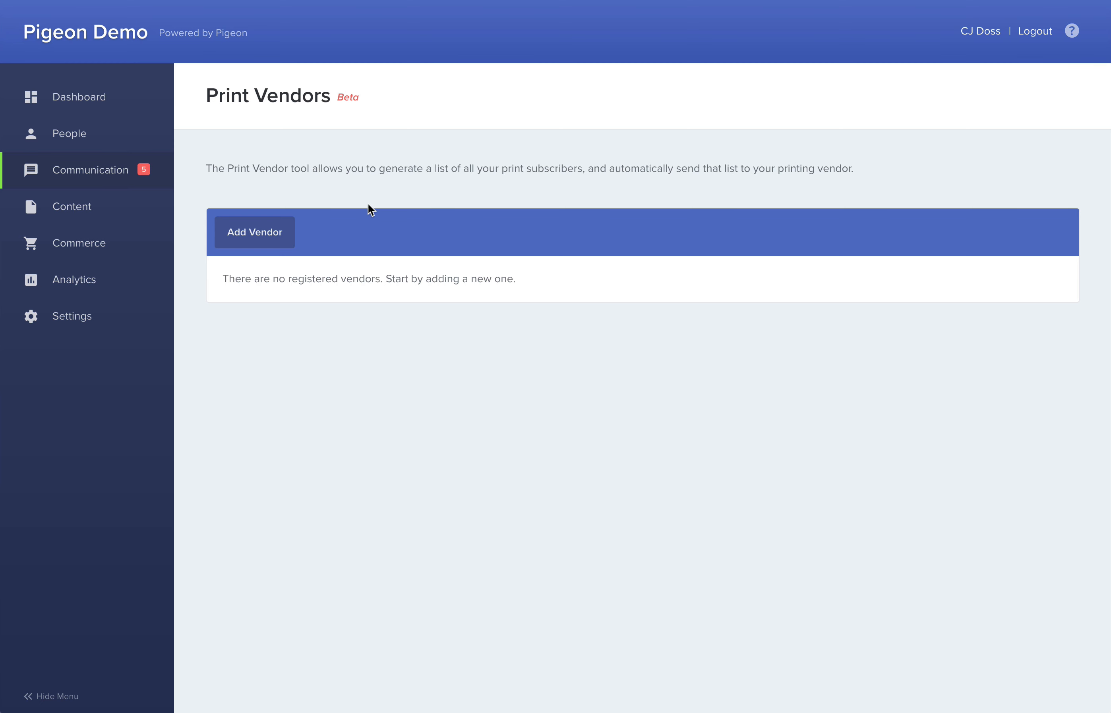
Add a print vendor named My Printer, fill in its contact email, and keep its status Enabled.
left_click(270, 238)
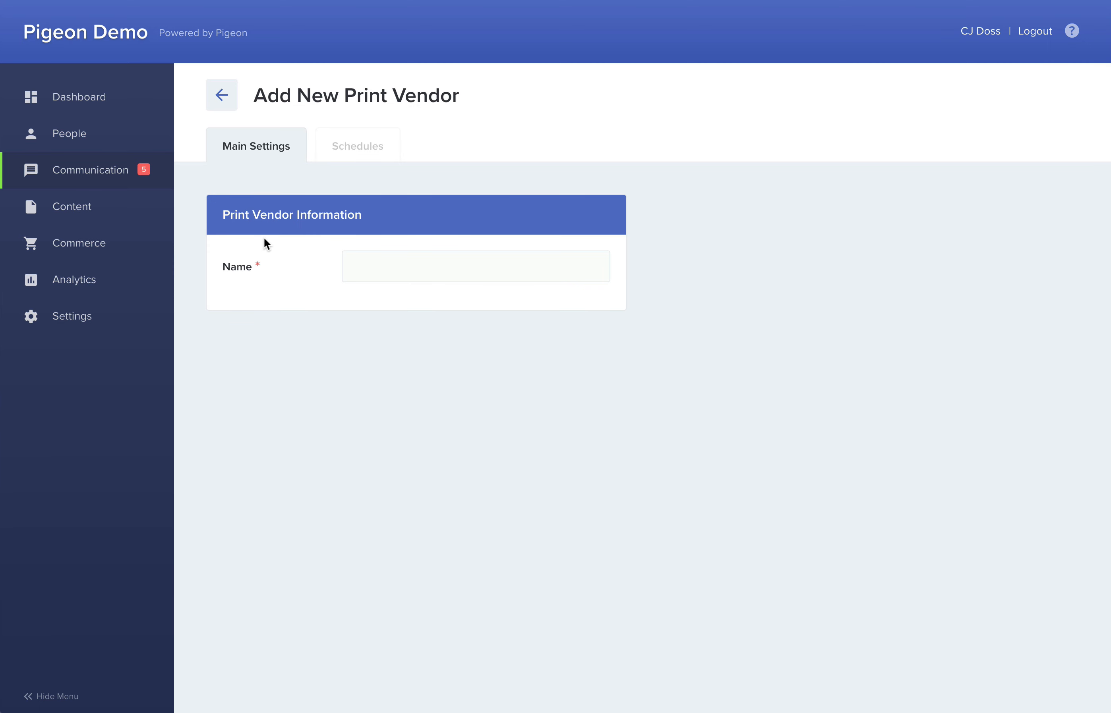
left_click(361, 261)
type("My Printer")
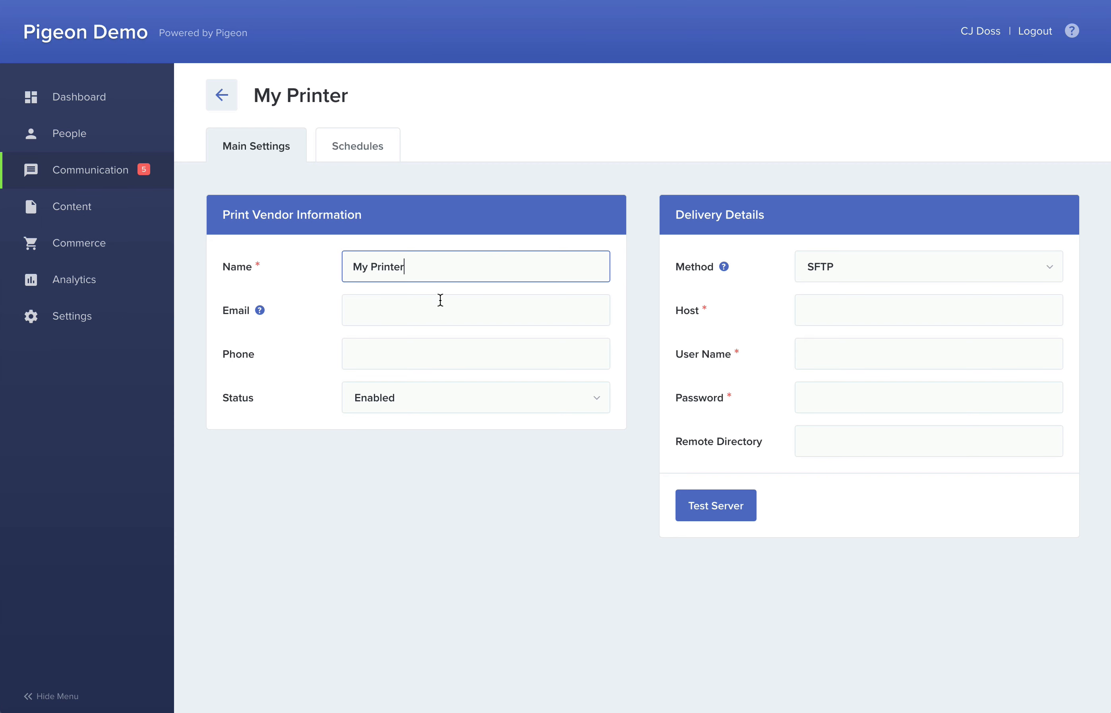
left_click(401, 312)
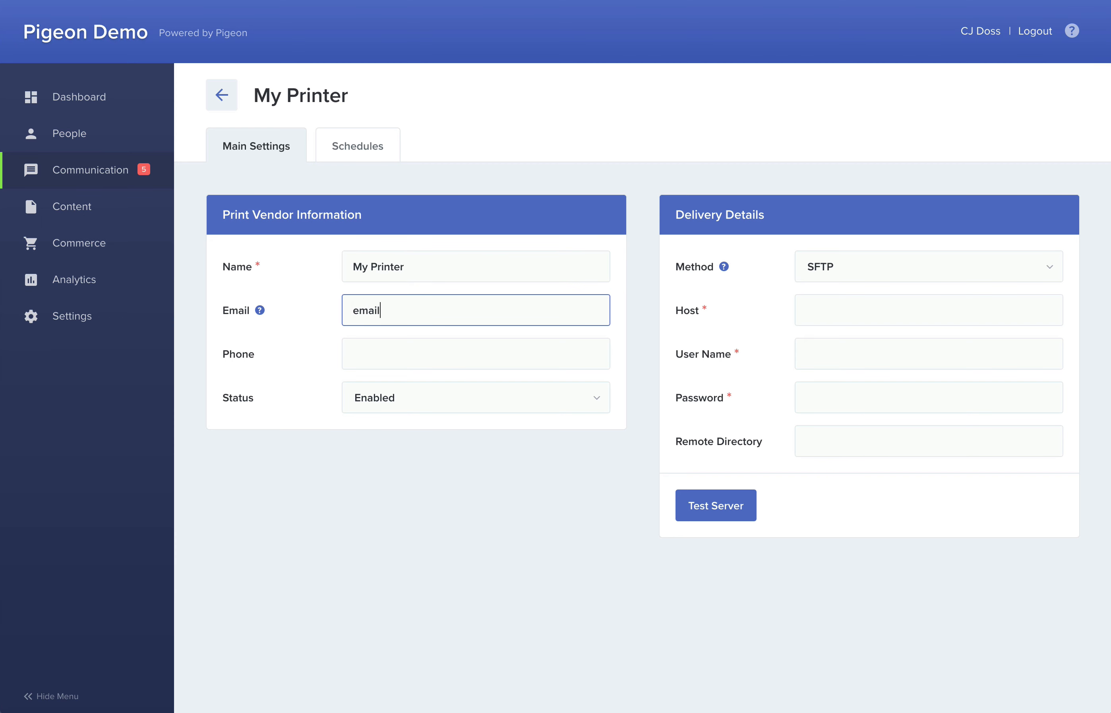
left_click(476, 334)
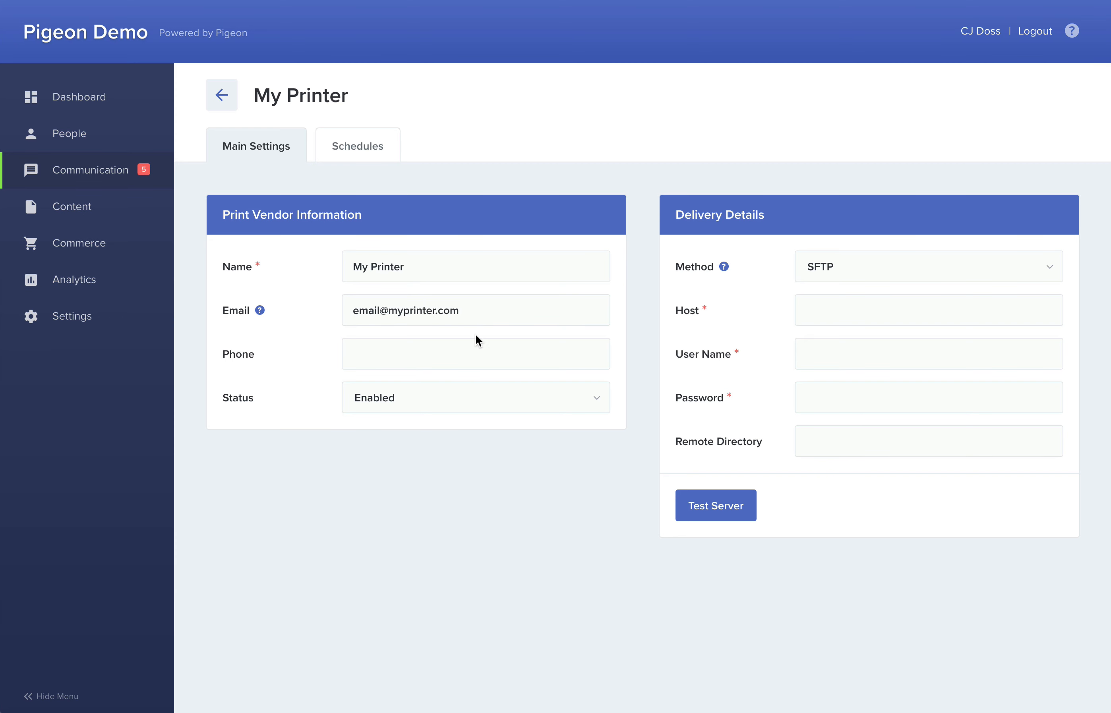
left_click(427, 404)
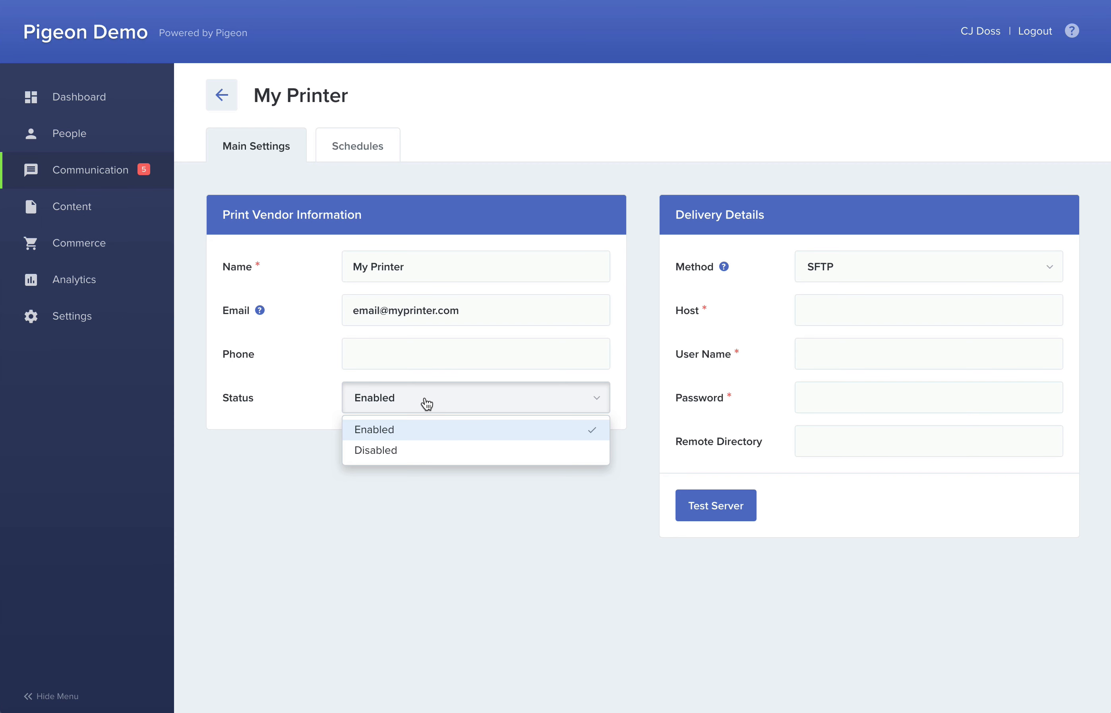
left_click(427, 405)
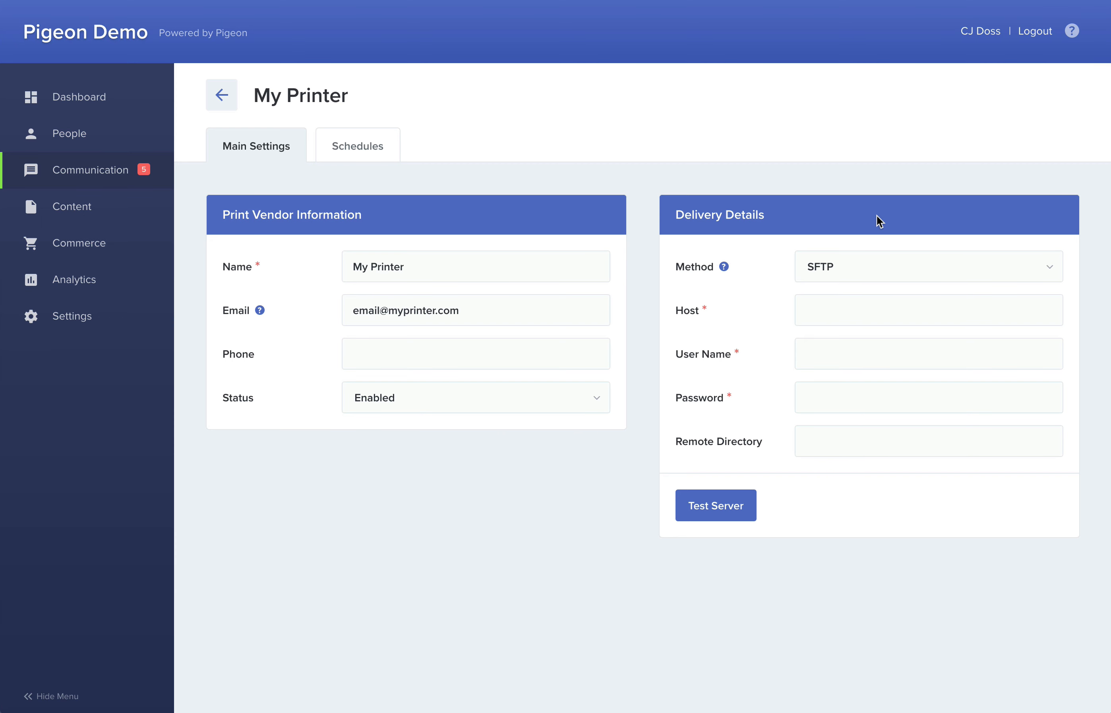
left_click(830, 310)
type("23.243.134.157")
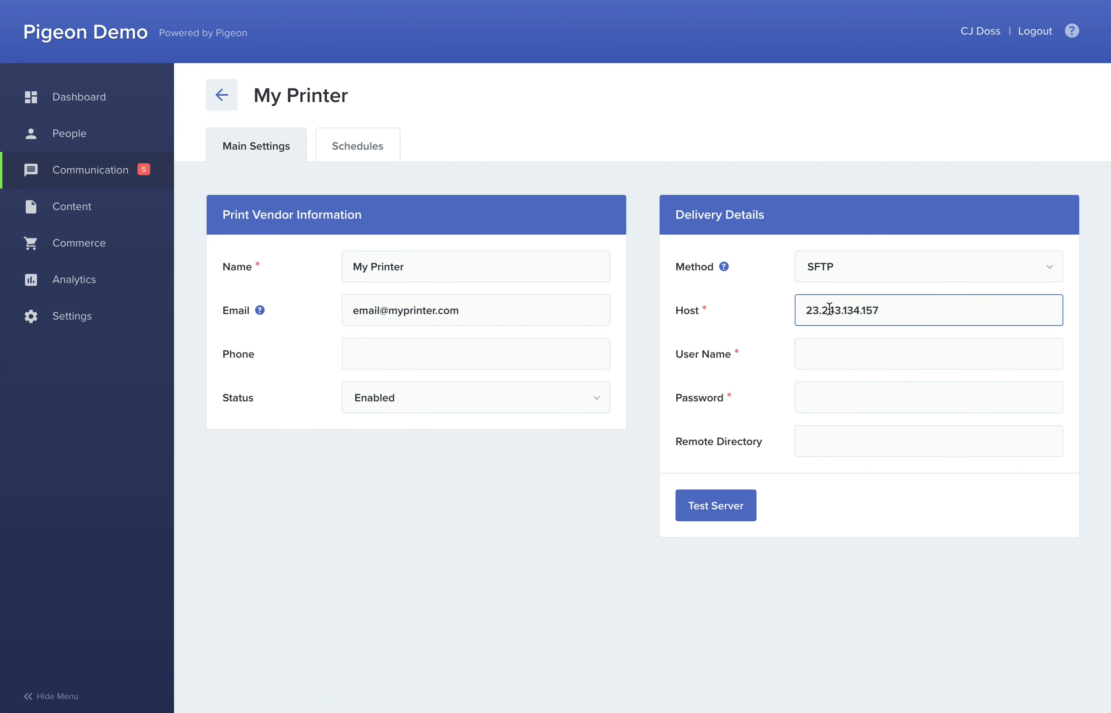
key("Tab")
type("root")
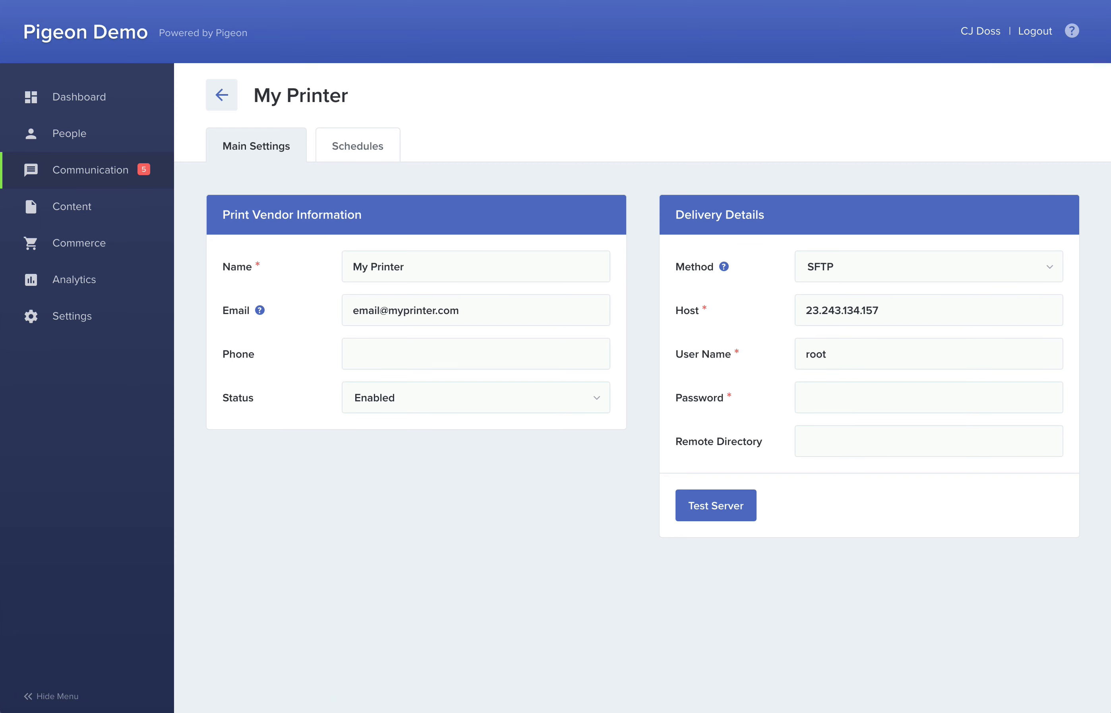
key("Tab")
type("•••••••••••")
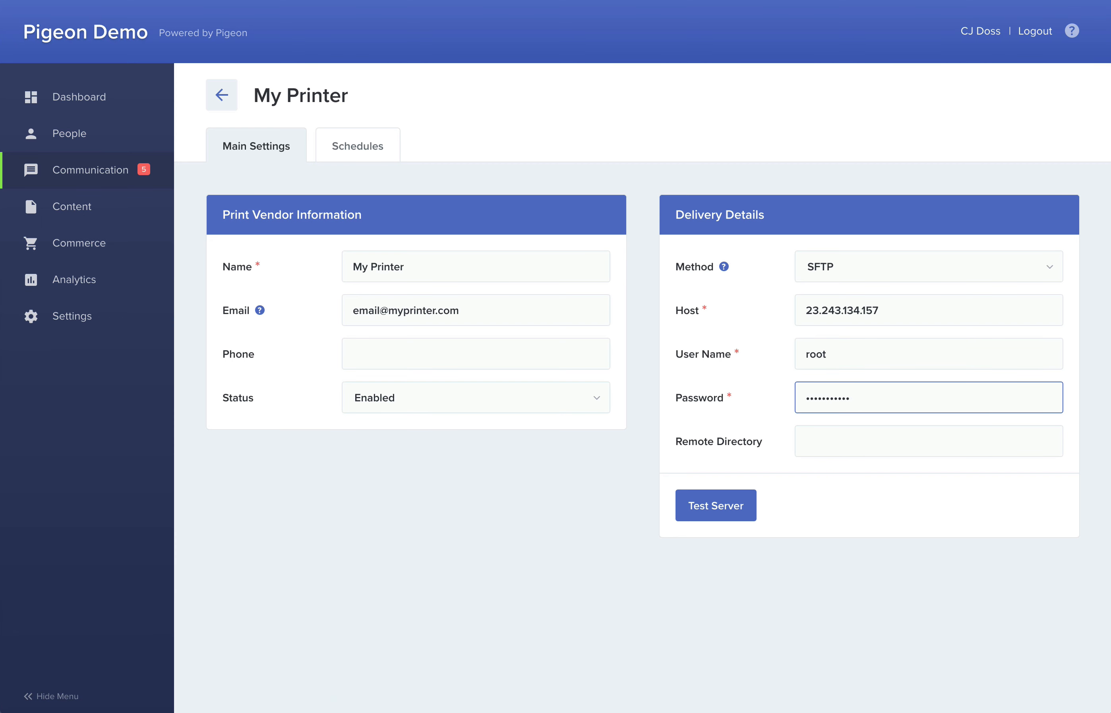
key("Tab")
type("/spec")
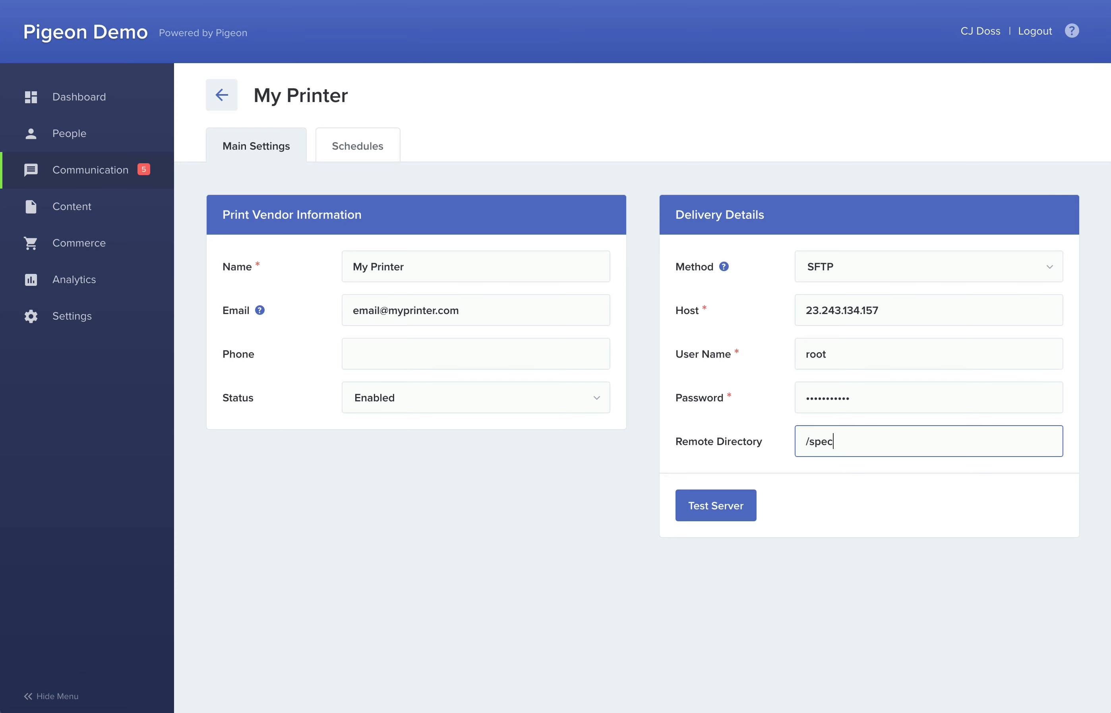
type("ial/folder")
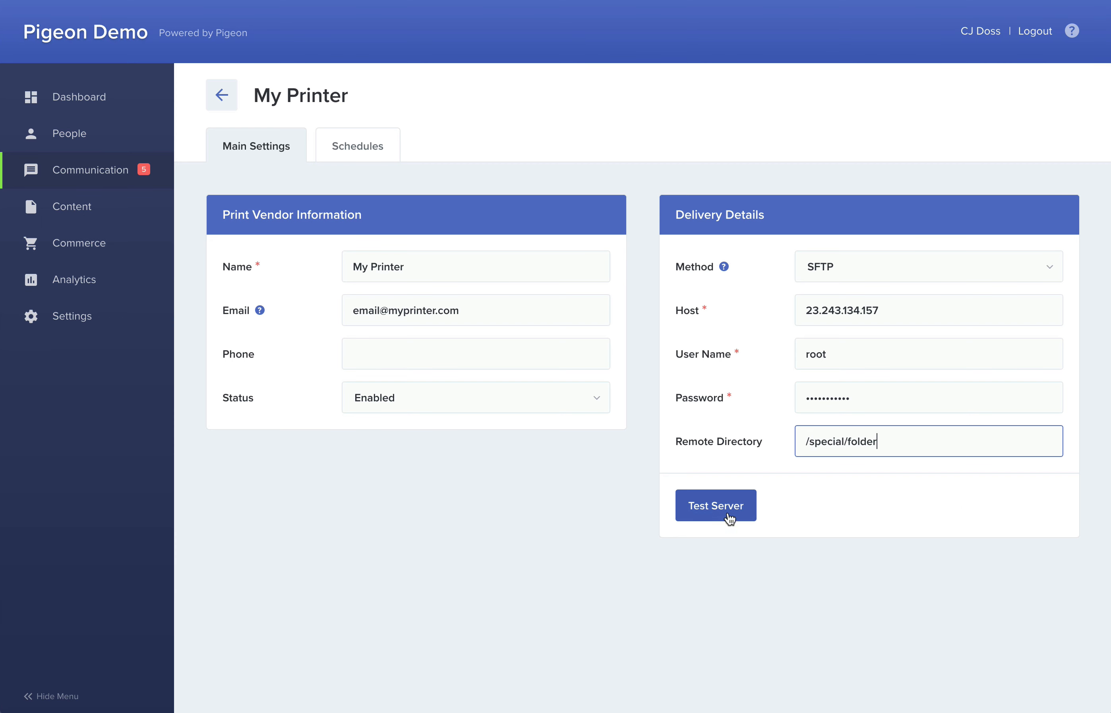
left_click(702, 510)
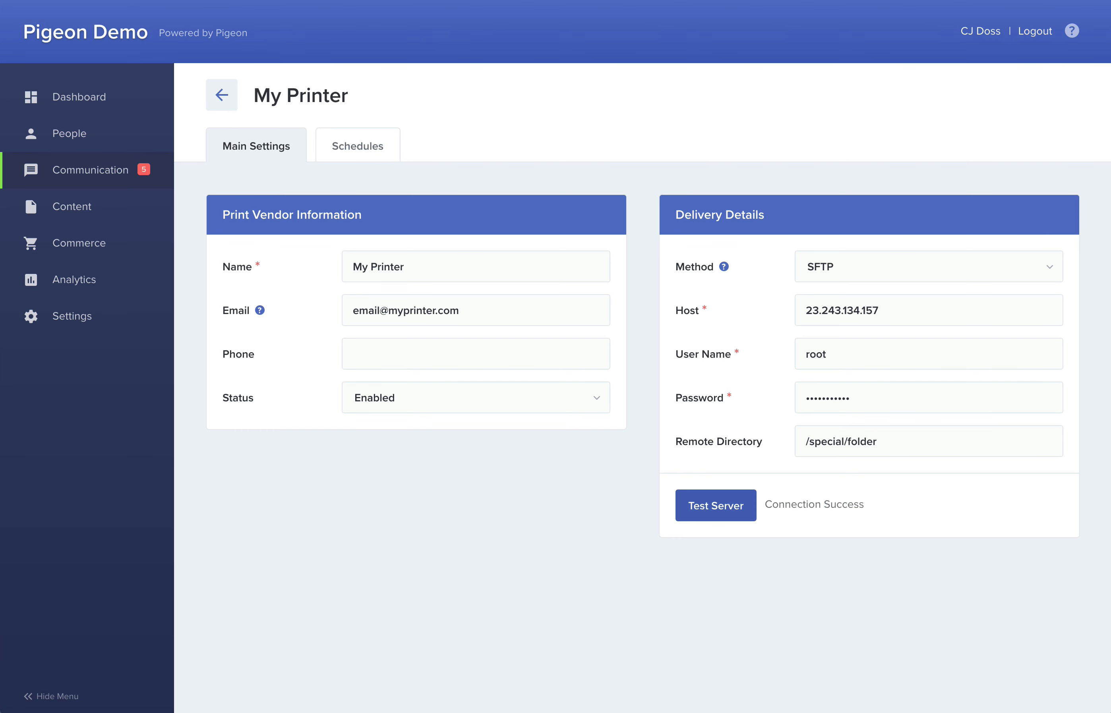
Switch the vendor's delivery method to Email and finally to Manual.
left_click(884, 278)
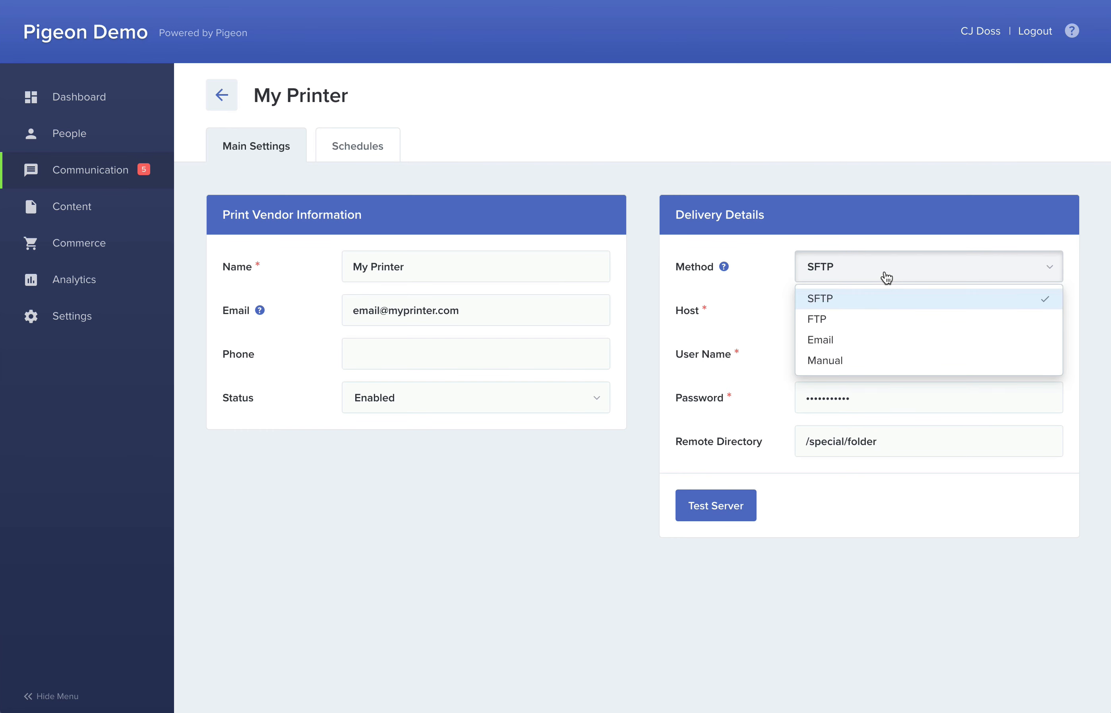
left_click(820, 341)
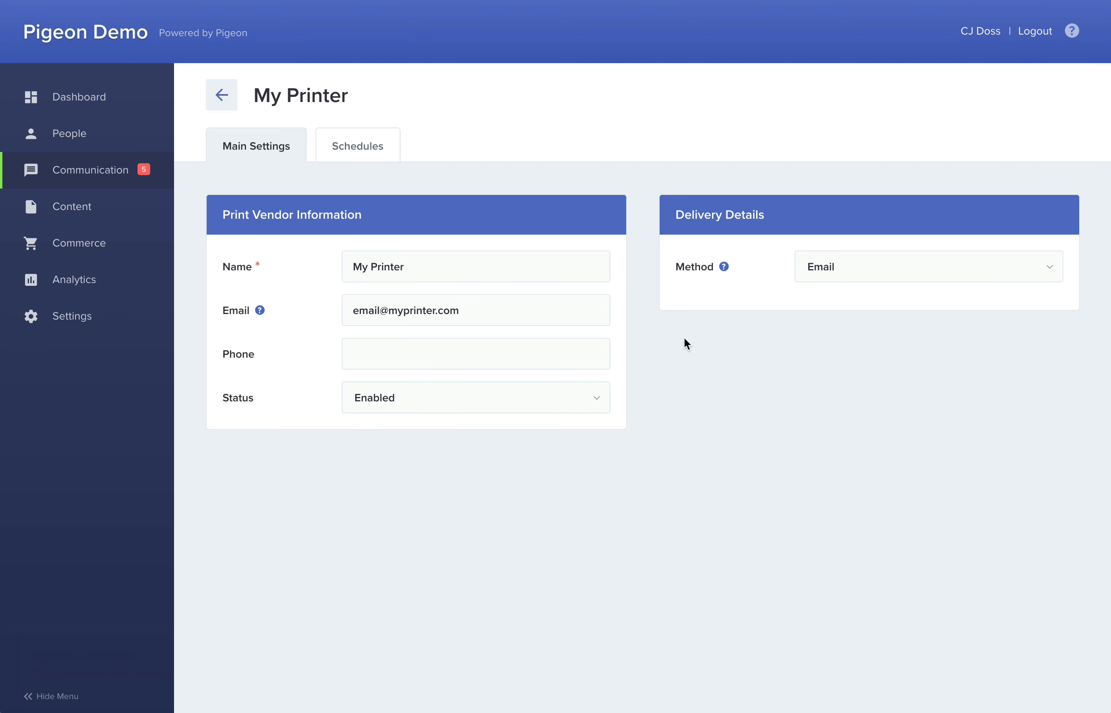
left_click(835, 281)
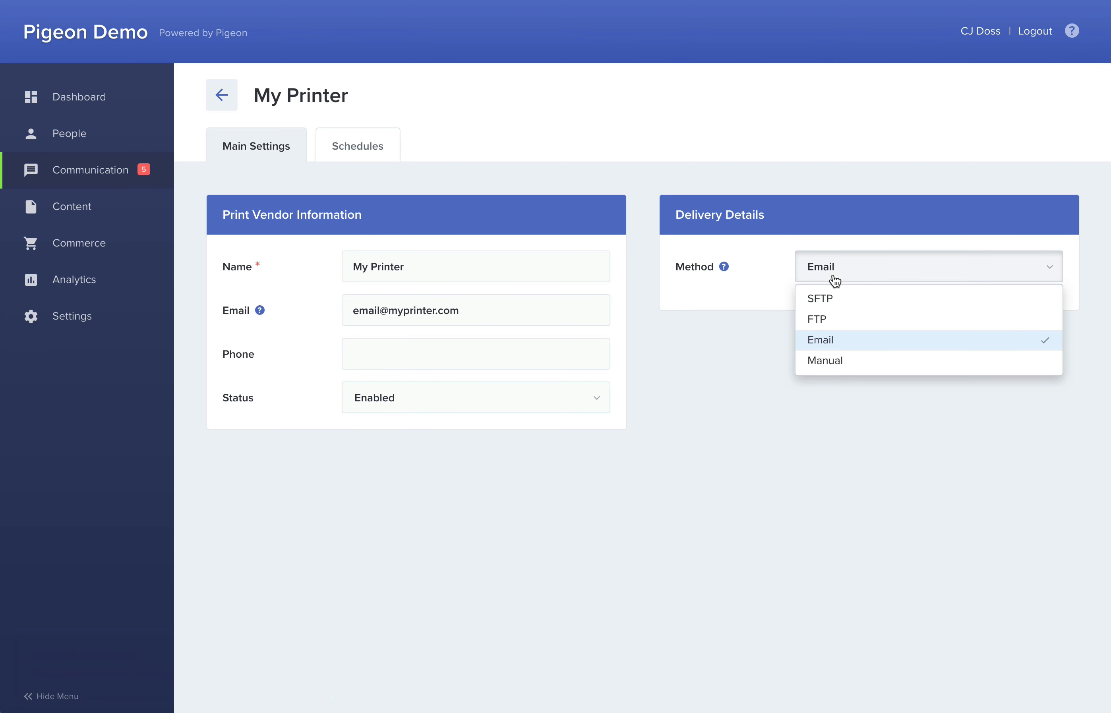
left_click(817, 362)
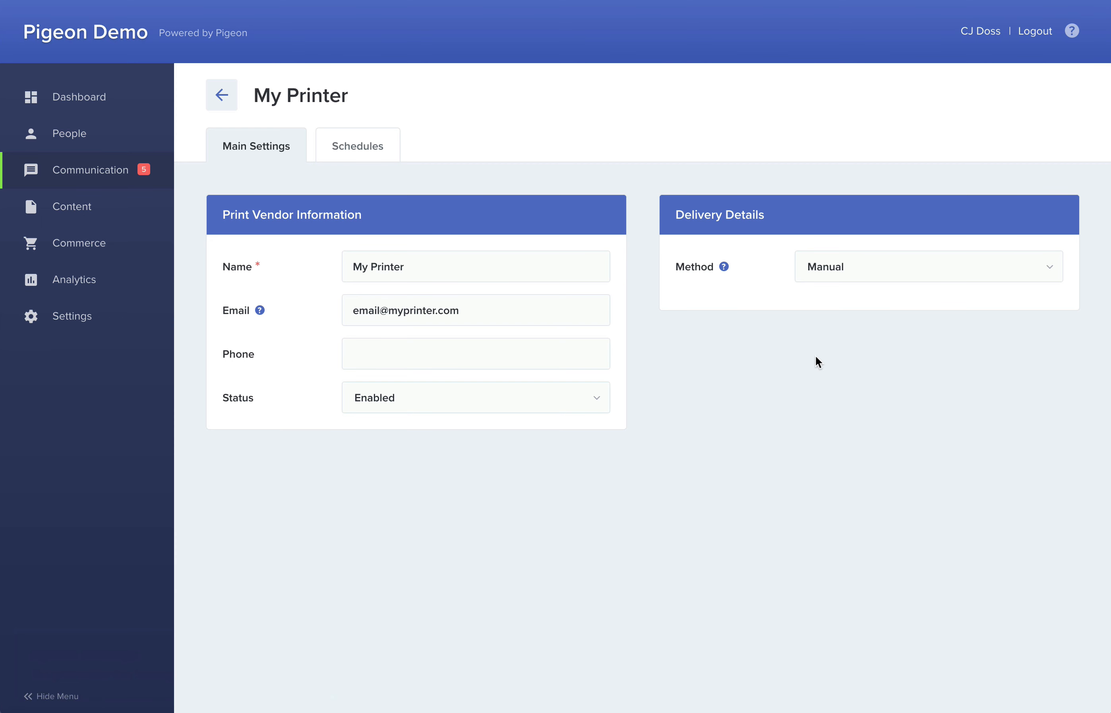
Start a new distribution schedule for My Printer with the file name format subscriber-list-%m-%y.
left_click(372, 162)
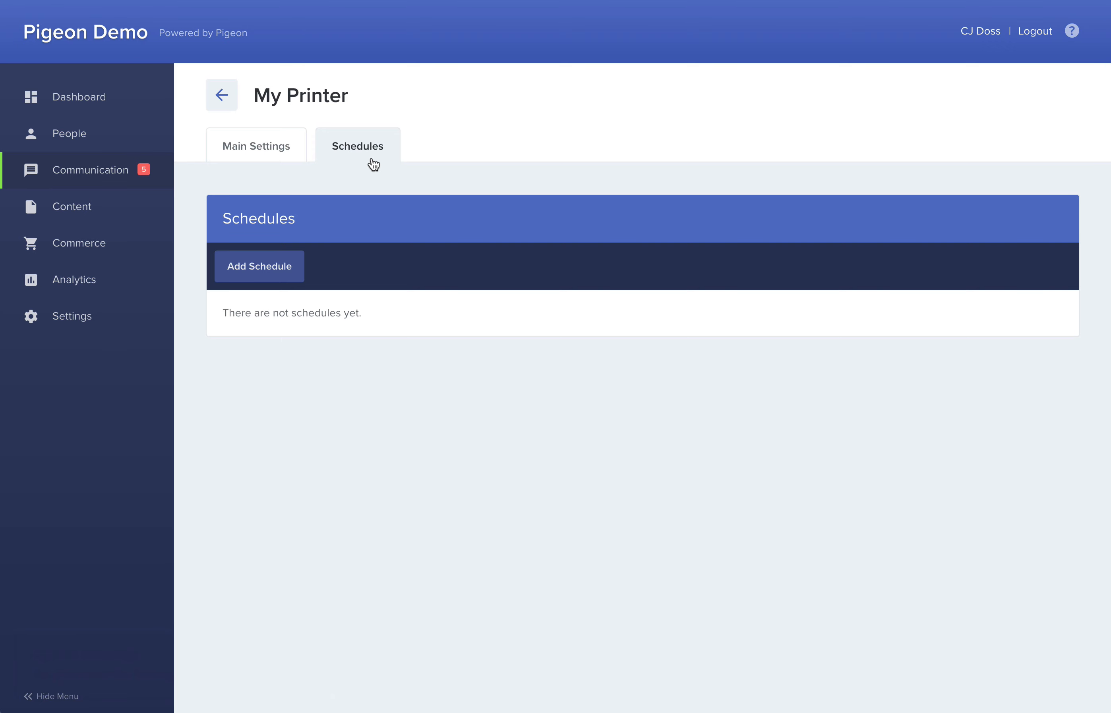
left_click(283, 274)
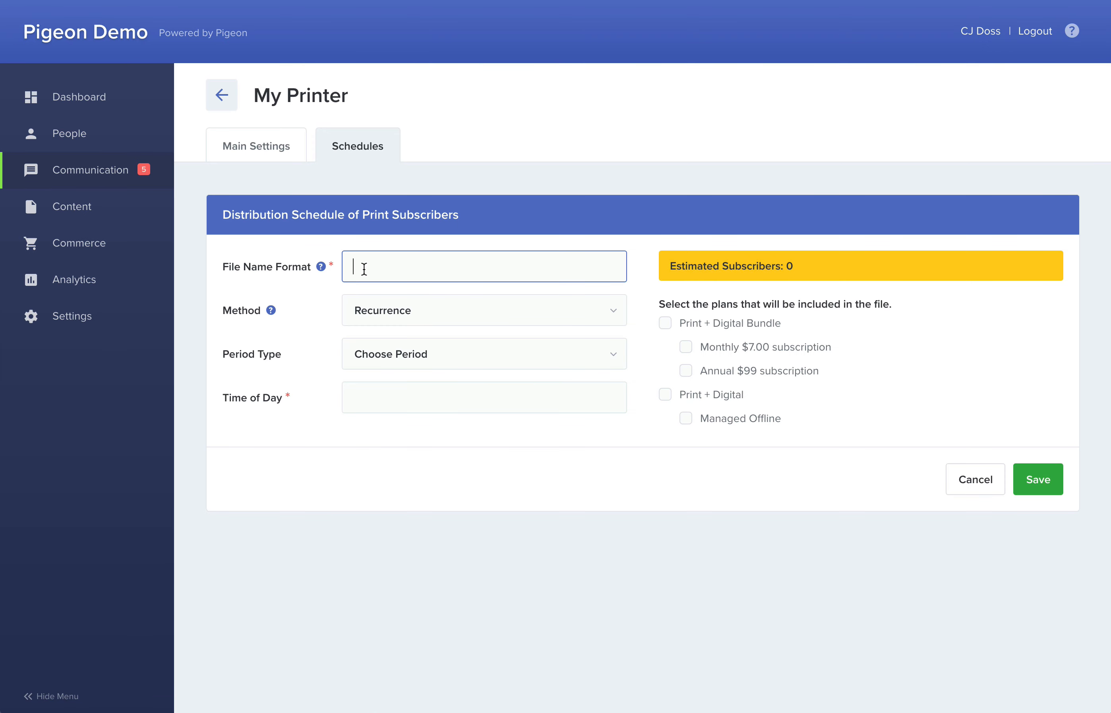
type("subscriber-list")
mouse_move(321, 268)
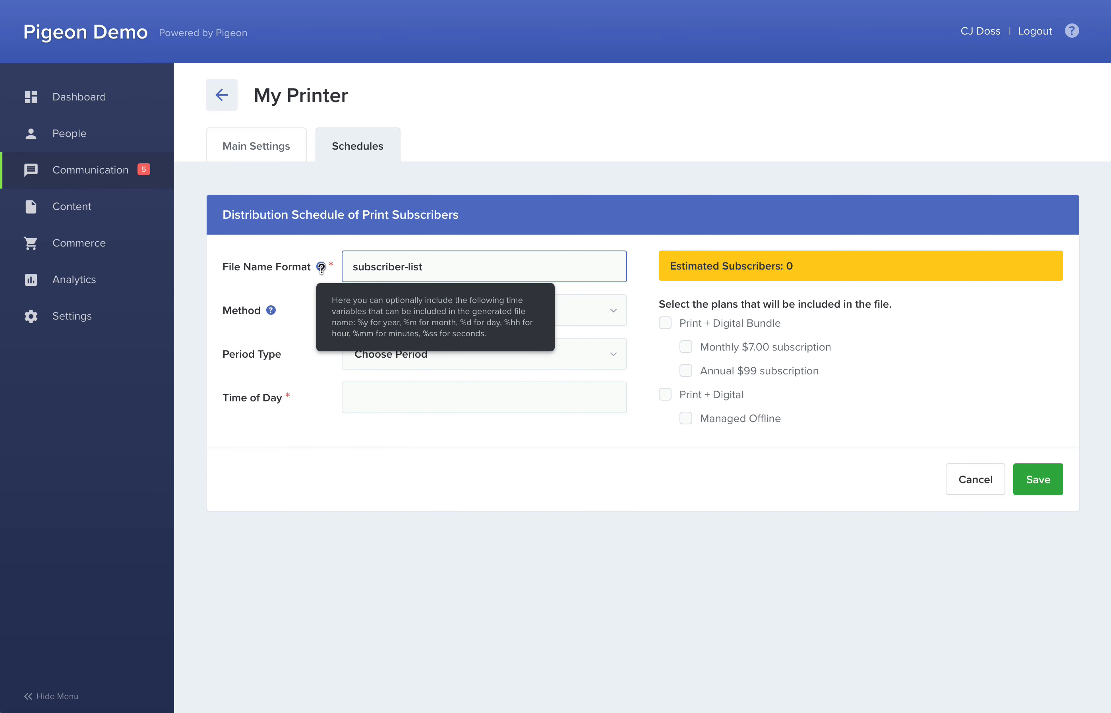
type("-%m-%y")
left_click(321, 267)
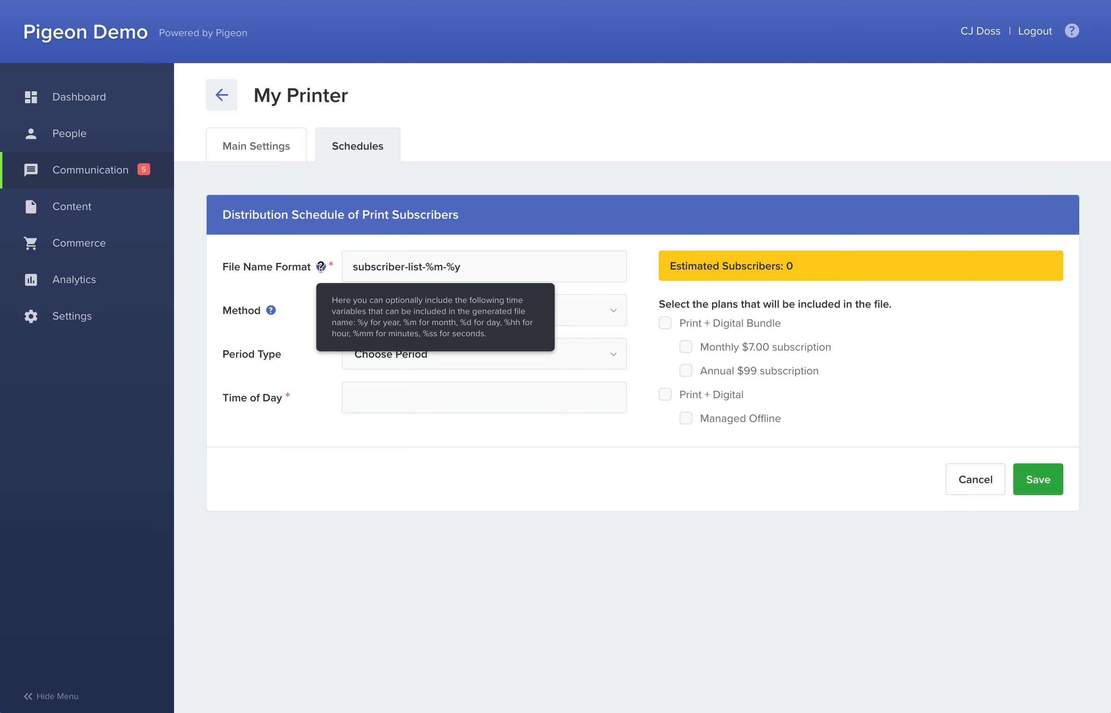
Set the schedule's method to Recurrence and its period type to Monthly.
left_click(404, 316)
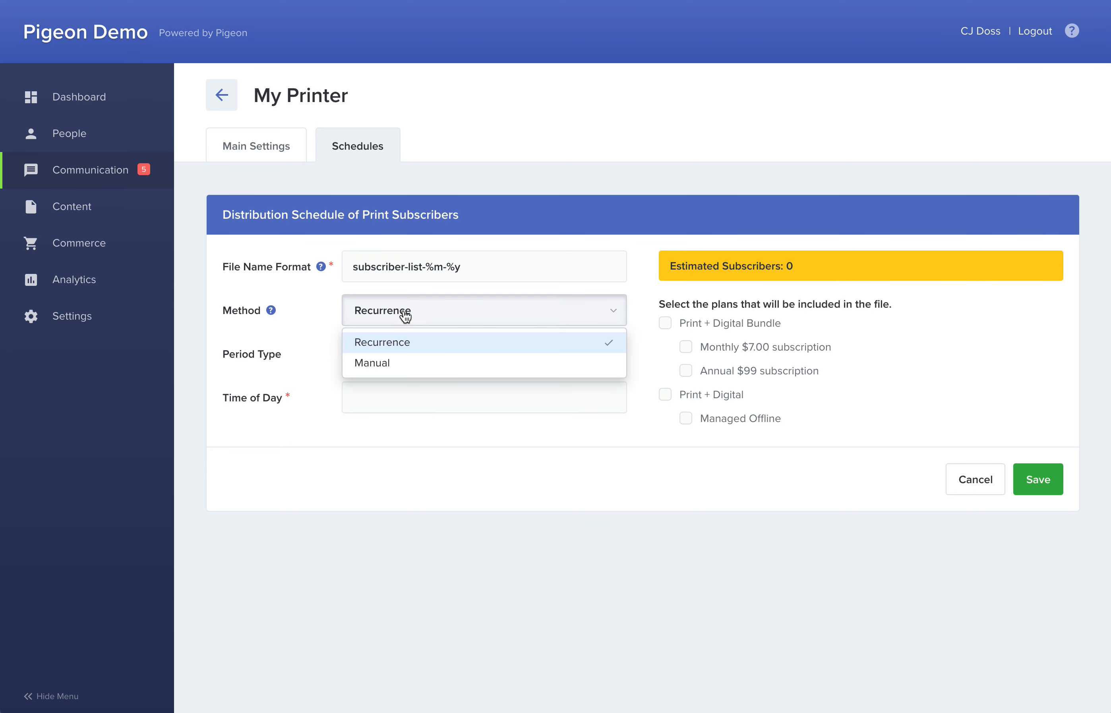
left_click(426, 351)
left_click(425, 355)
left_click(411, 448)
Select days 3, 12, 21 and 24 of the month and set the time of day to 2:00pm.
left_click(384, 469)
left_click(435, 490)
left_click(487, 511)
left_click(383, 533)
left_click(429, 598)
Include all Print + Digital Bundle and Print + Digital plans in the file and save the schedule.
left_click(667, 325)
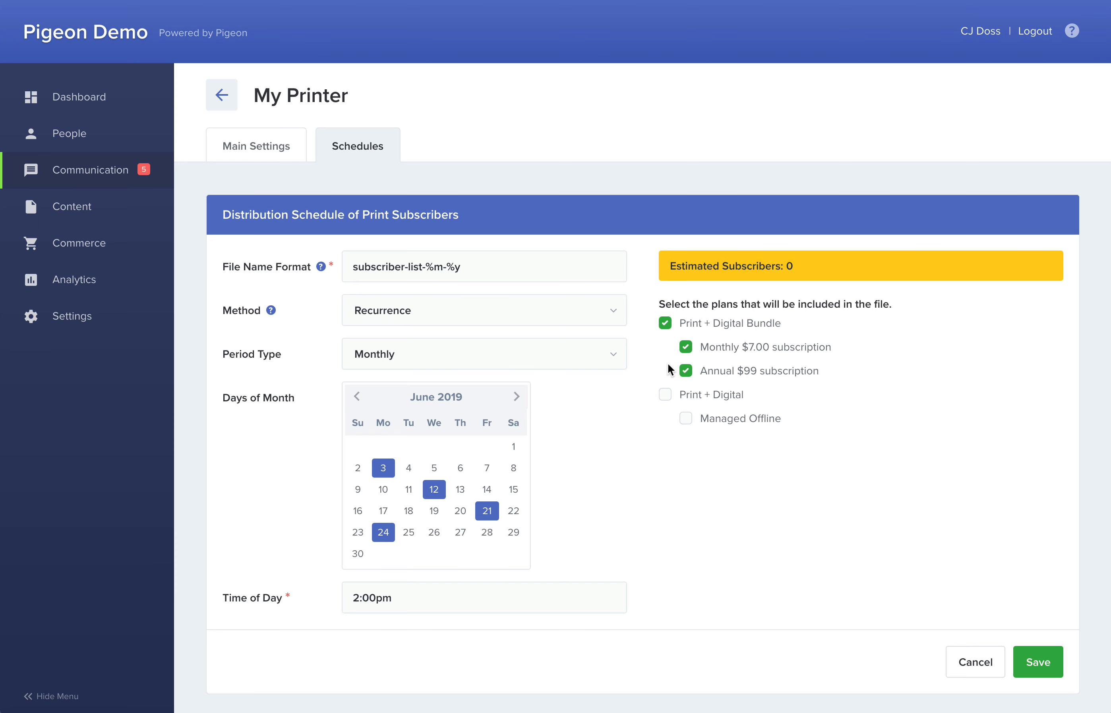
left_click(664, 396)
left_click(1039, 662)
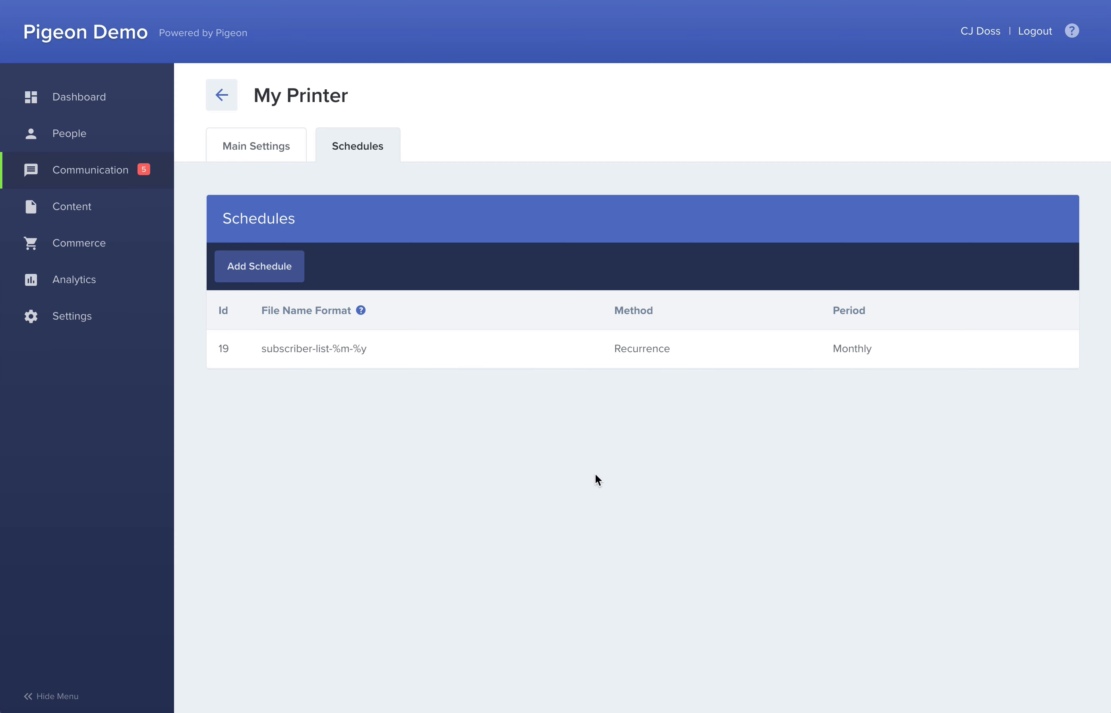
Return to the print vendor list and open the generated lists history for My Printer.
mouse_move(411, 367)
left_click(222, 96)
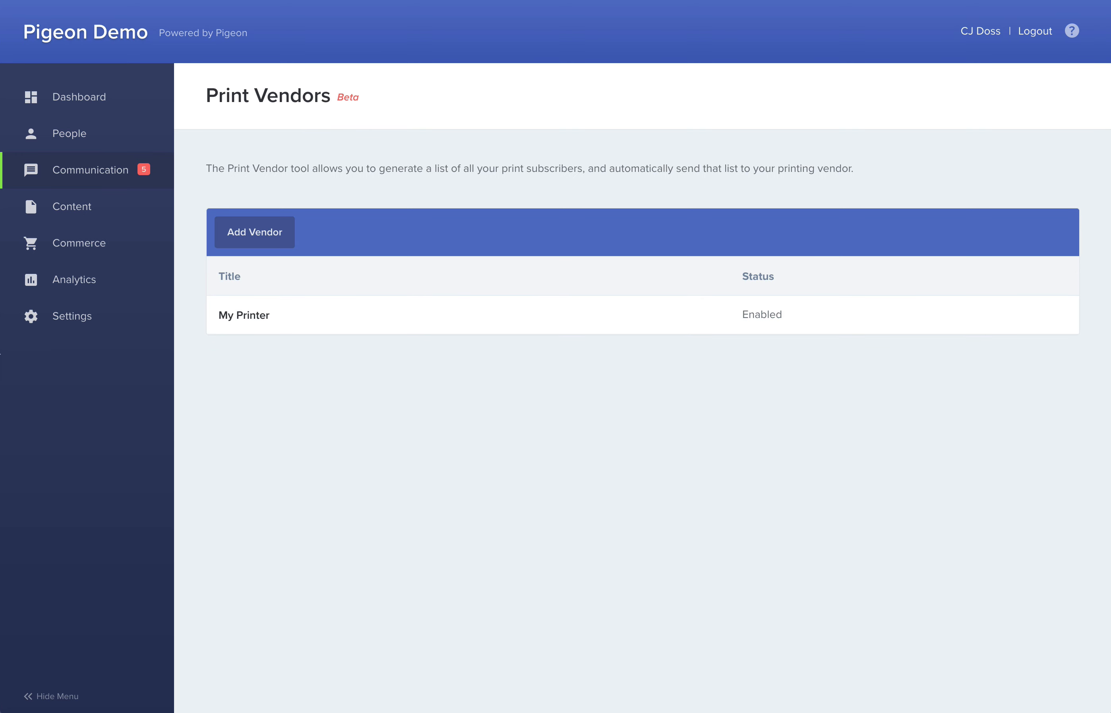
left_click(256, 318)
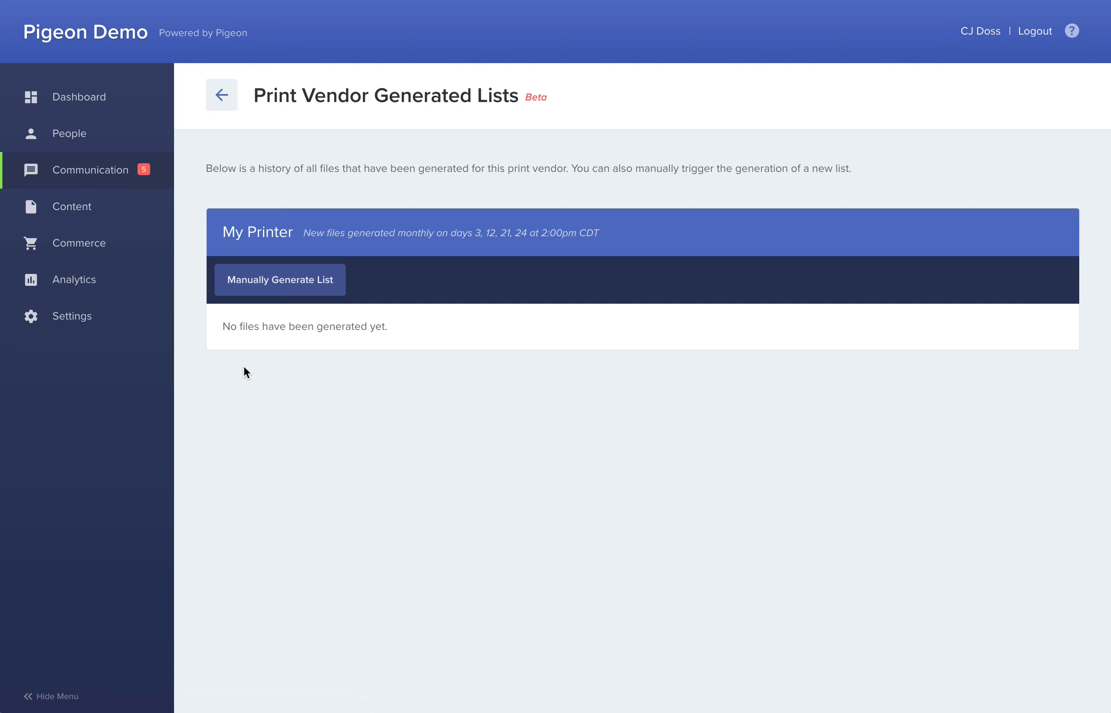